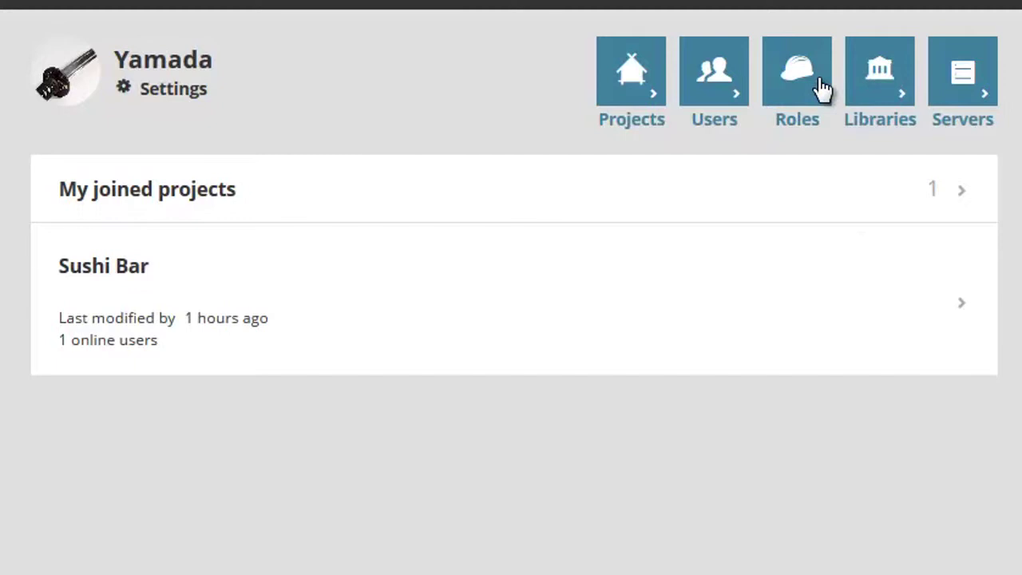
Browse the Architect, Draftsman and Lead Architect role details in the Roles list.
left_click(820, 89)
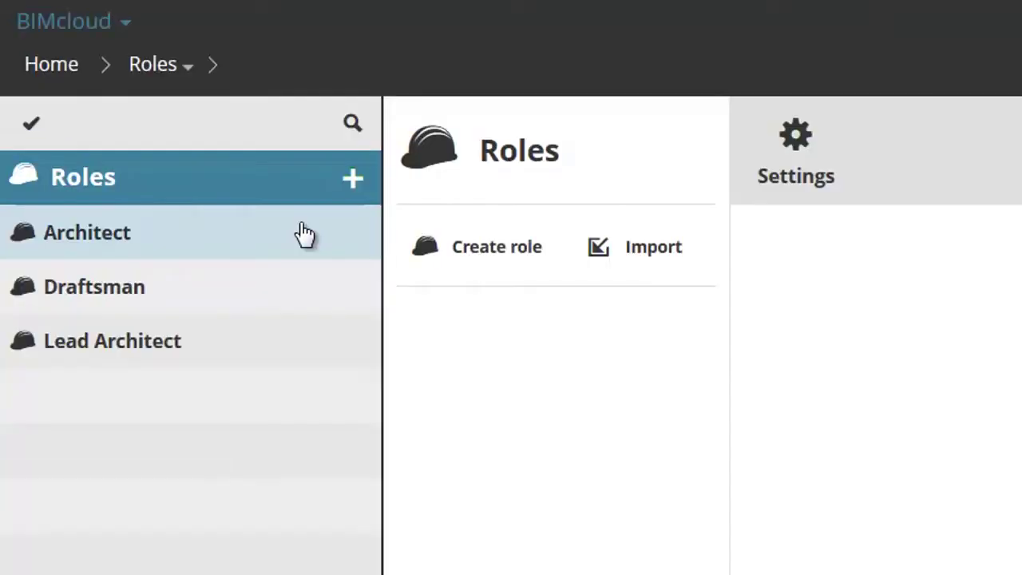
left_click(205, 157)
left_click(312, 289)
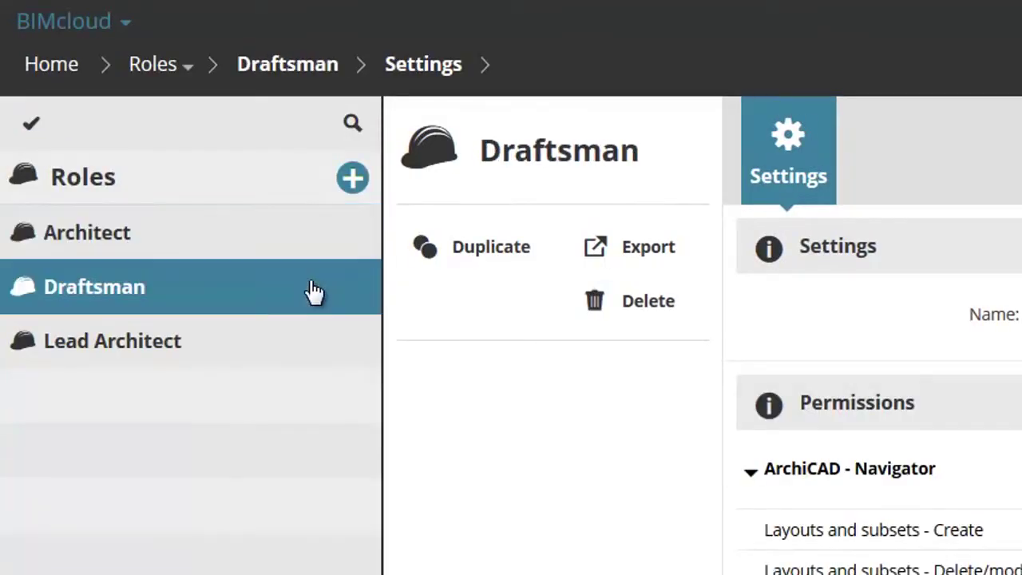
left_click(319, 342)
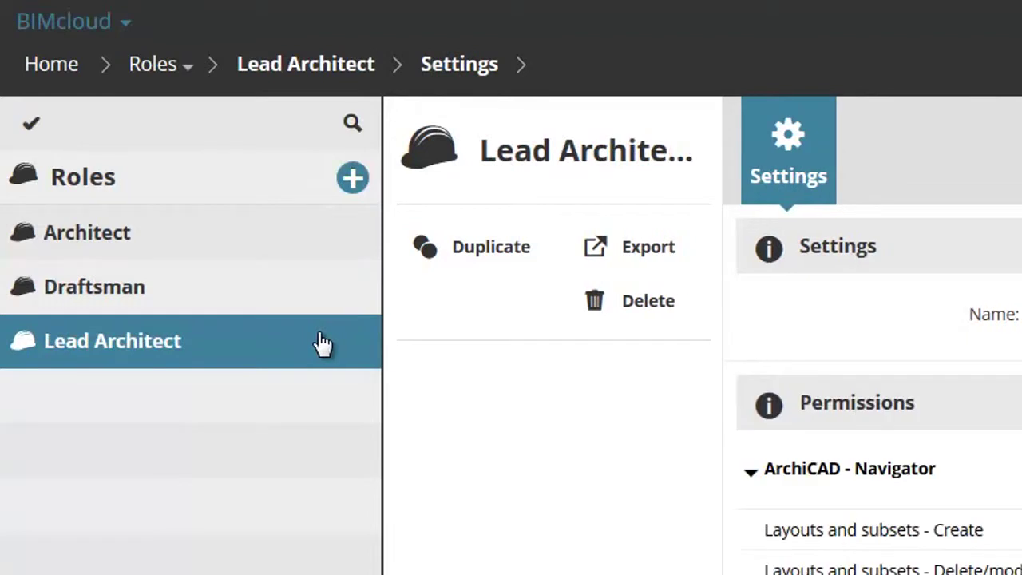
Return to the roles overview and open the Architect role's settings from the + menu.
left_click(314, 176)
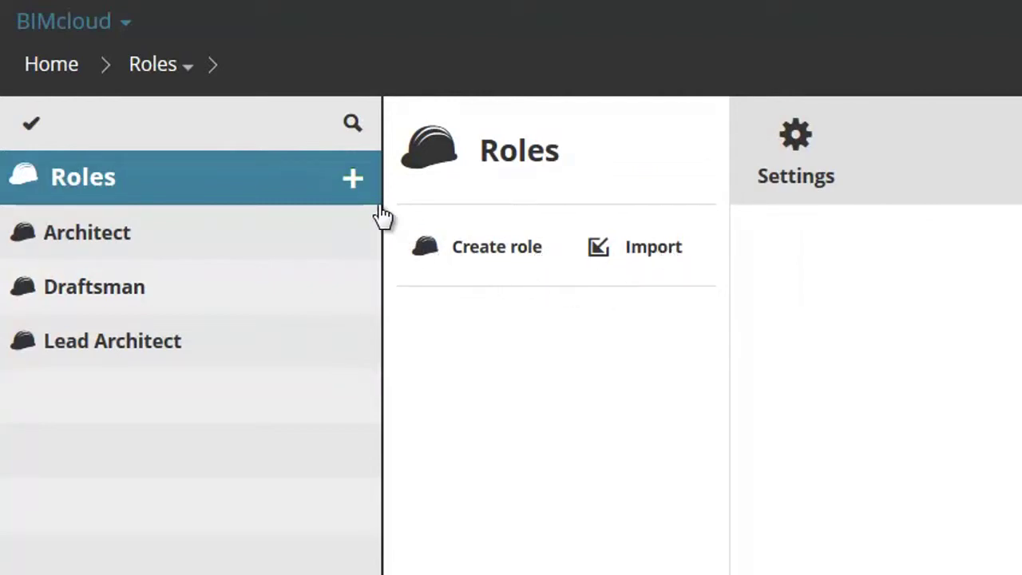
left_click(356, 180)
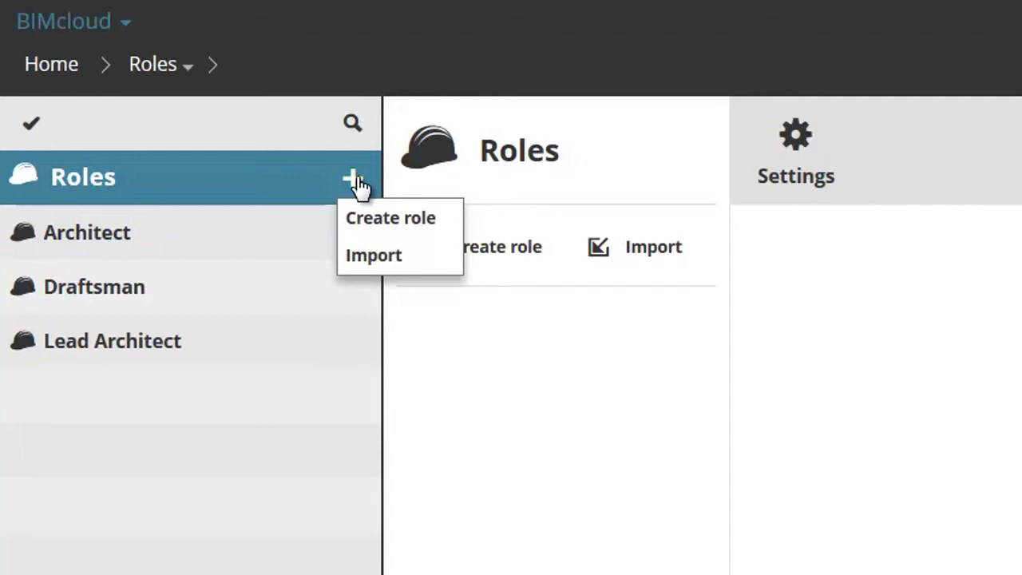
left_click(315, 239)
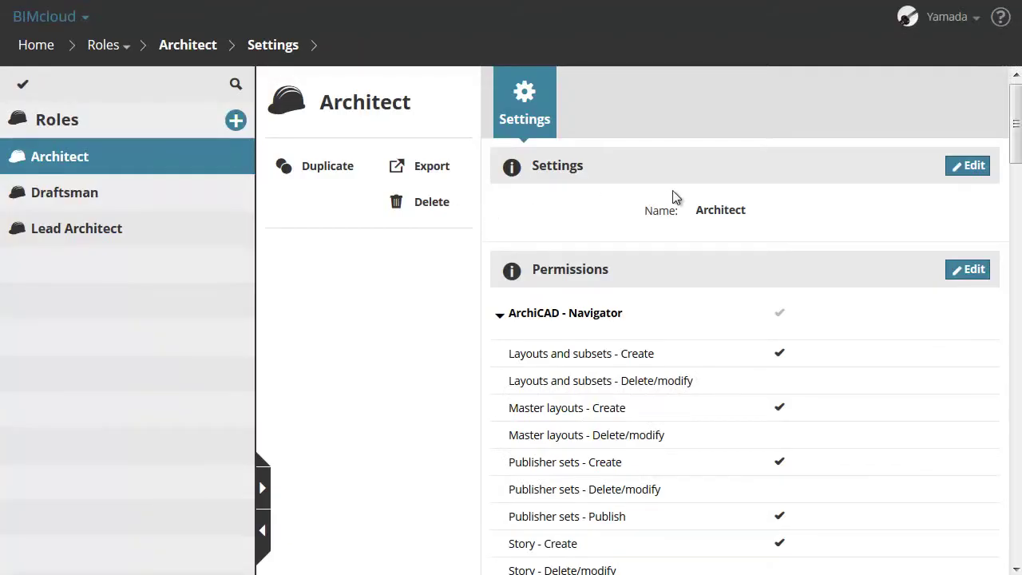
left_click(975, 166)
left_click_drag(843, 214, 690, 222)
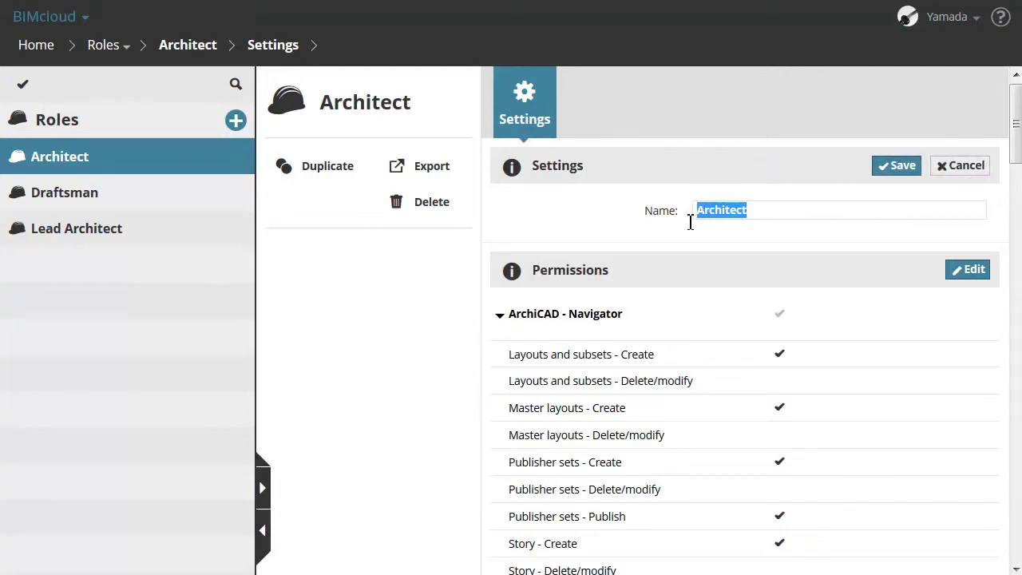
left_click(965, 166)
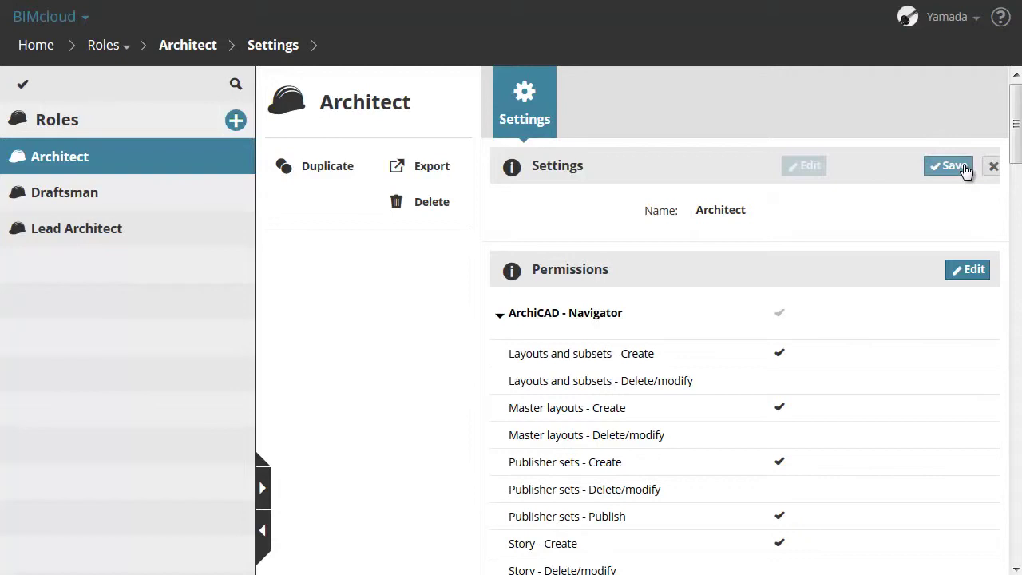
left_click(975, 269)
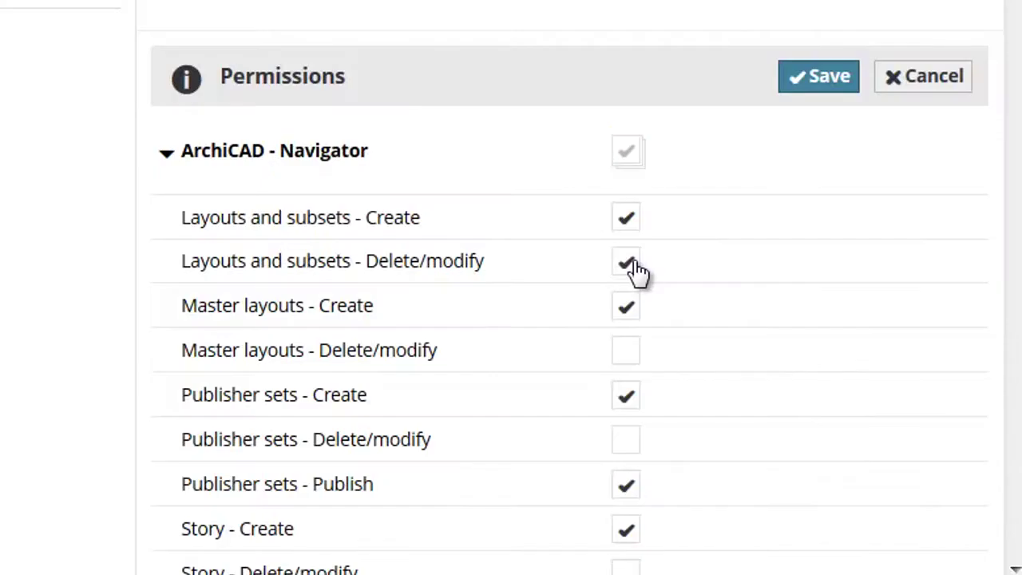
left_click(786, 386)
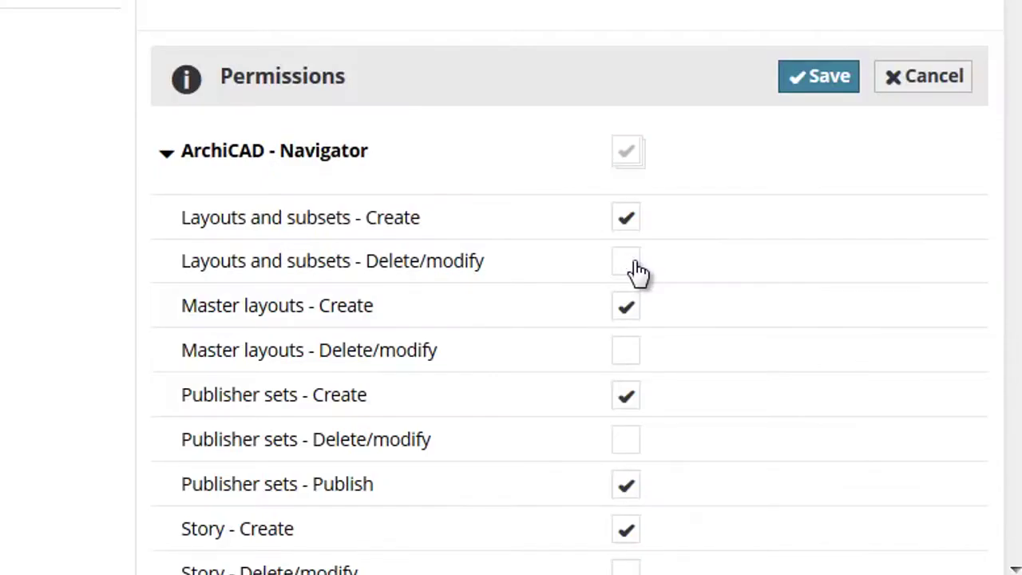
left_click(928, 77)
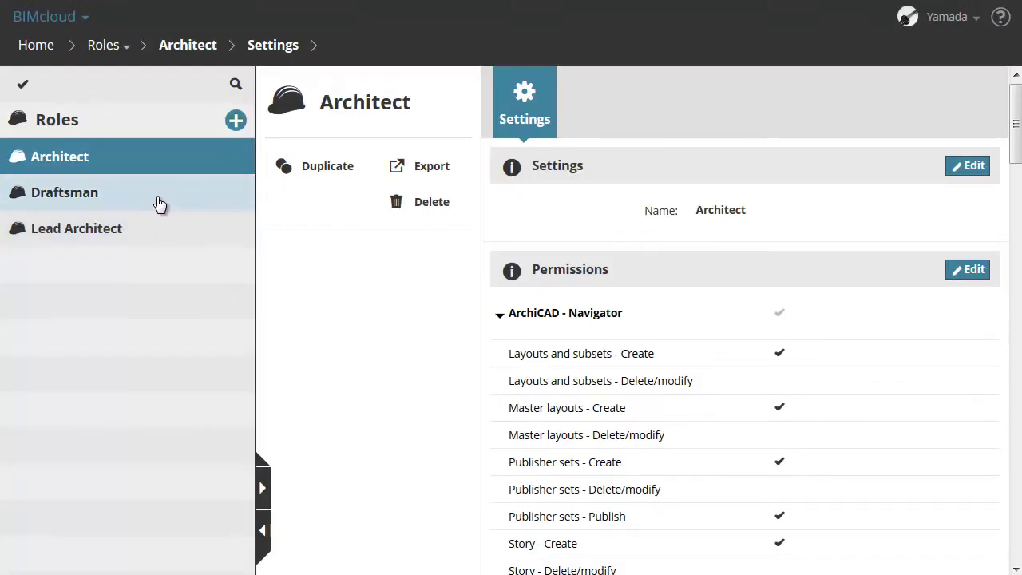
Duplicate the Draftsman role, renaming the copy 'Render Specialist'.
left_click(160, 201)
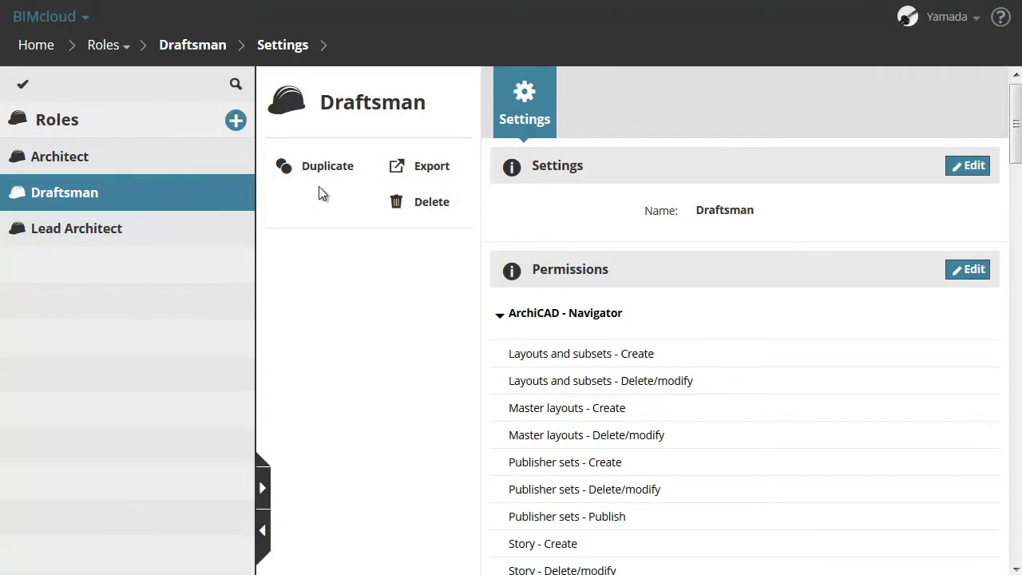
left_click(327, 166)
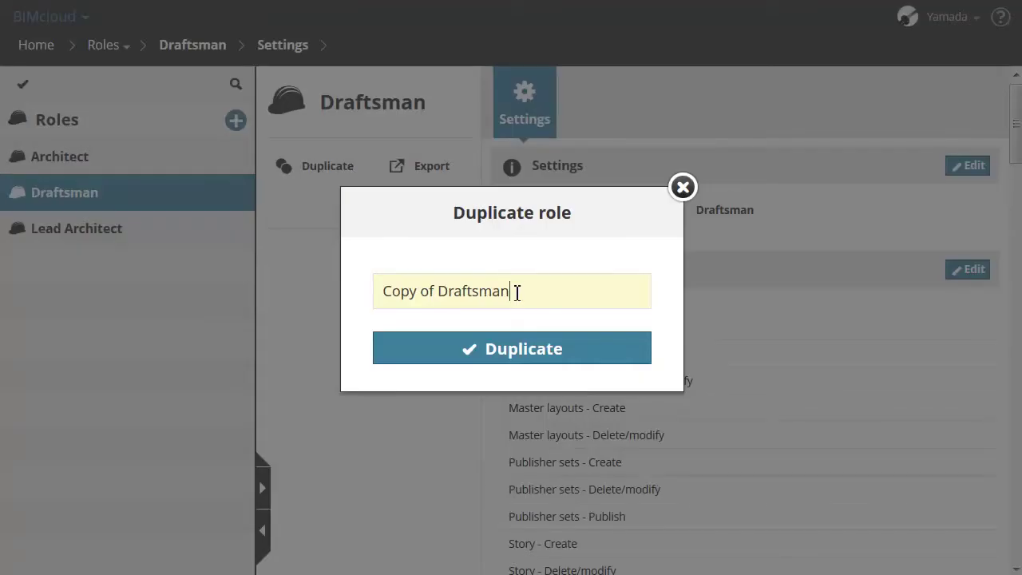
left_click_drag(516, 292, 361, 298)
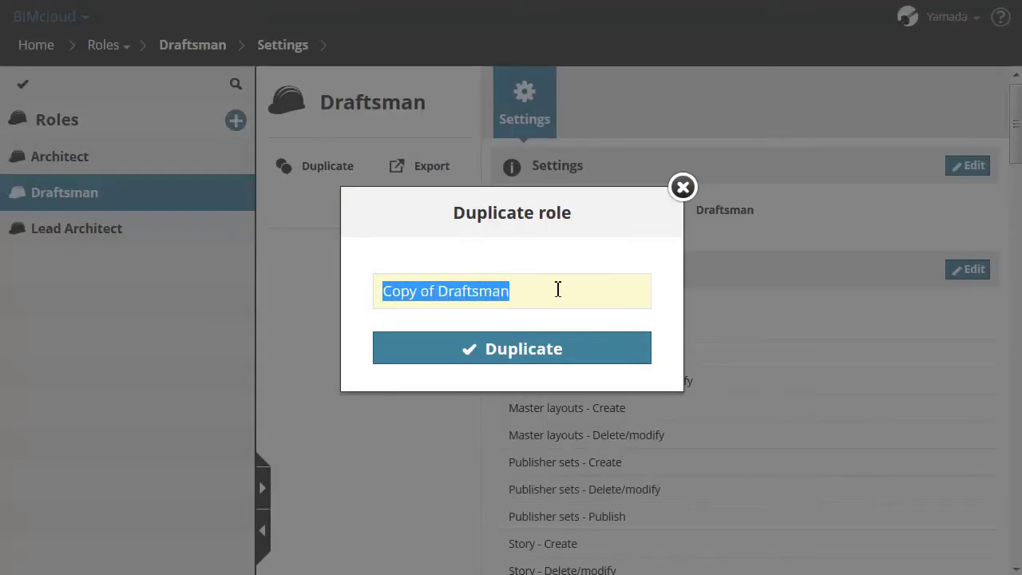
type("Render Speciali")
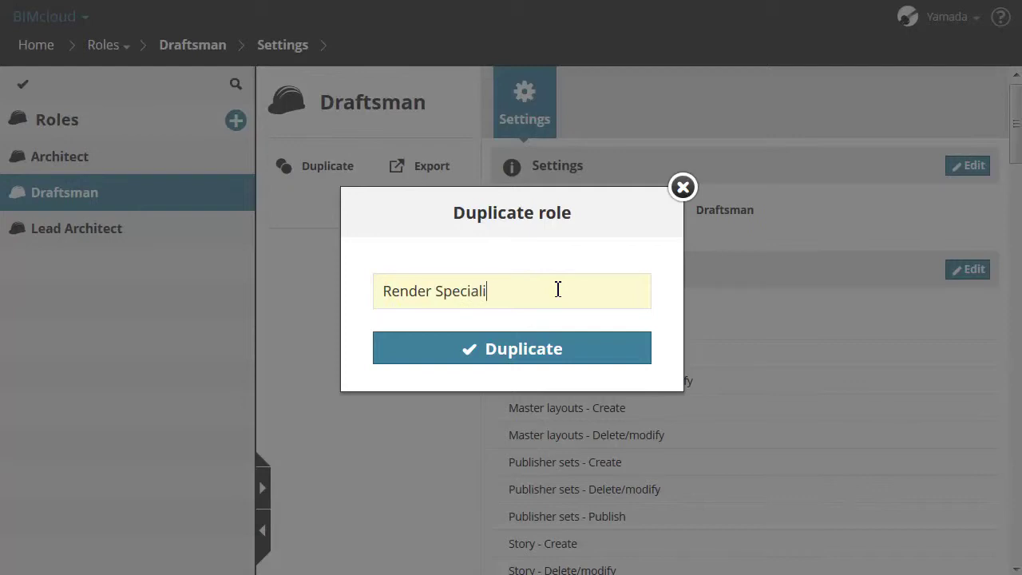
type("st")
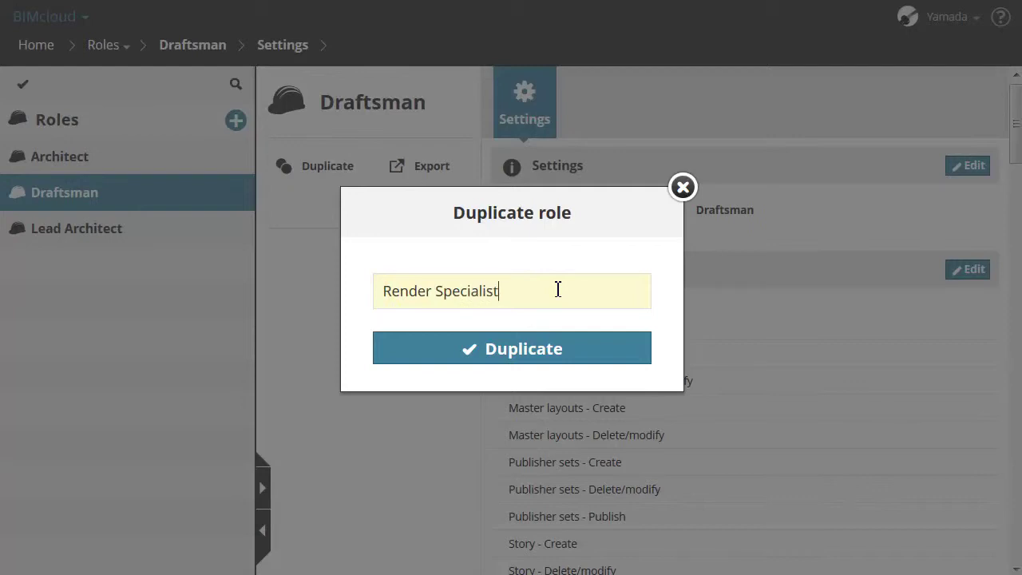
left_click(581, 356)
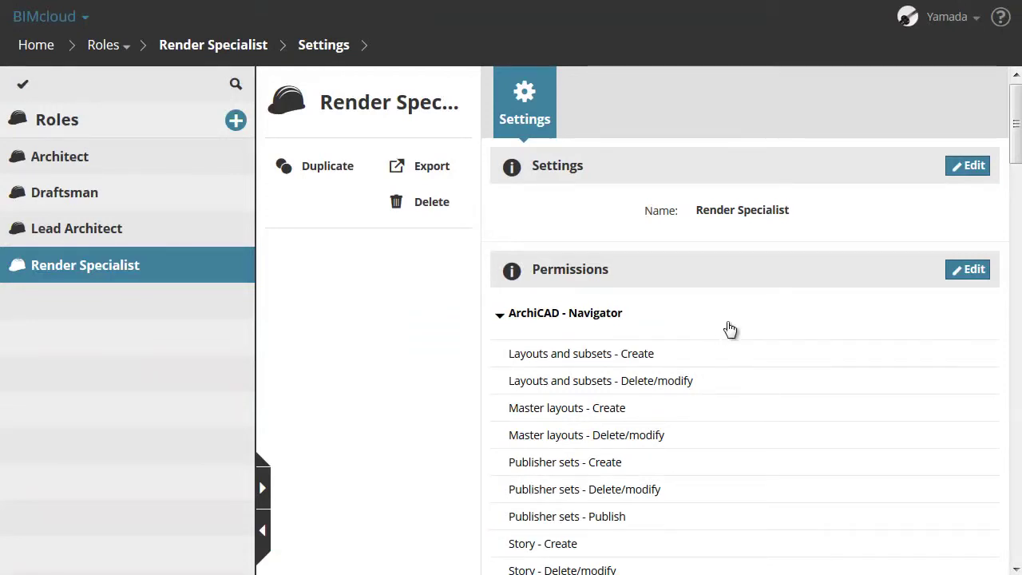
Make Render Specialist's permissions editable and collapse all the ArchiCAD permission groups.
left_click(977, 271)
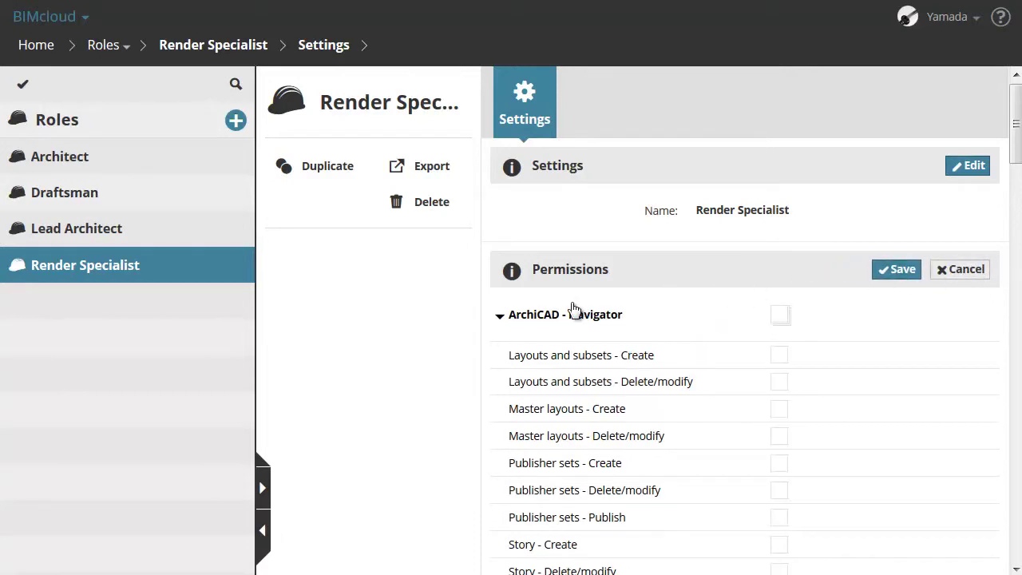
left_click(498, 318)
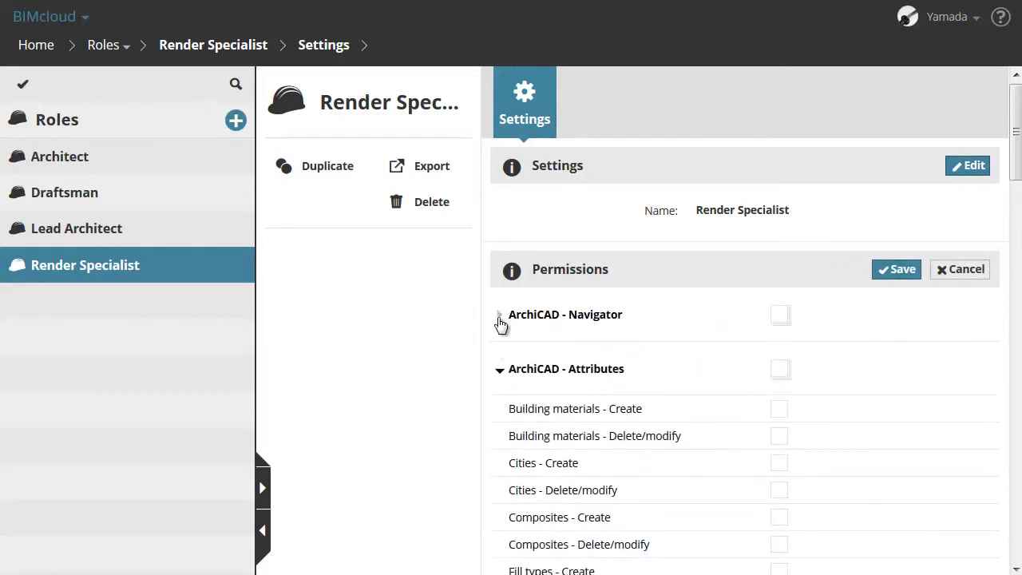
left_click(499, 371)
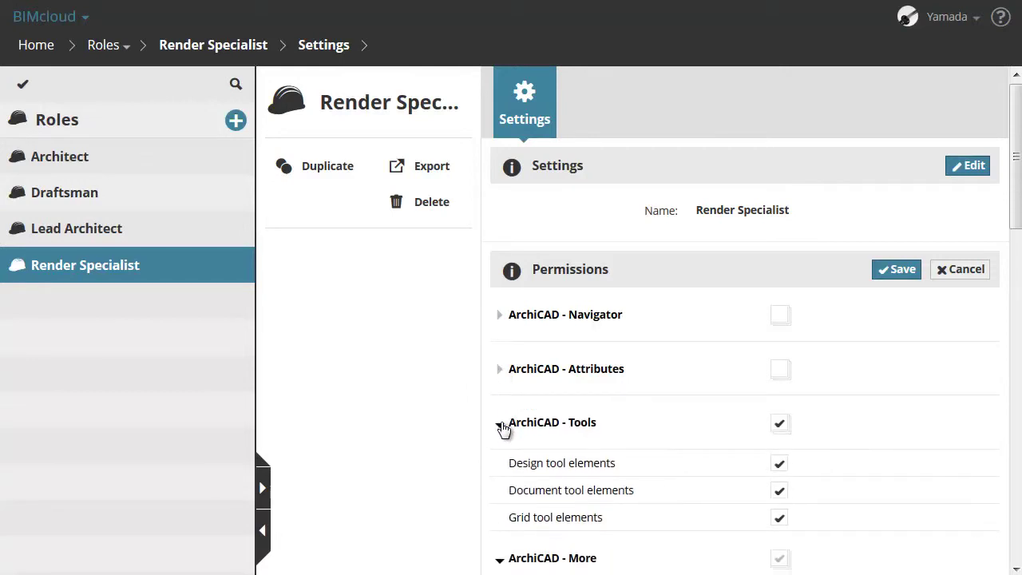
left_click(501, 423)
left_click(510, 481)
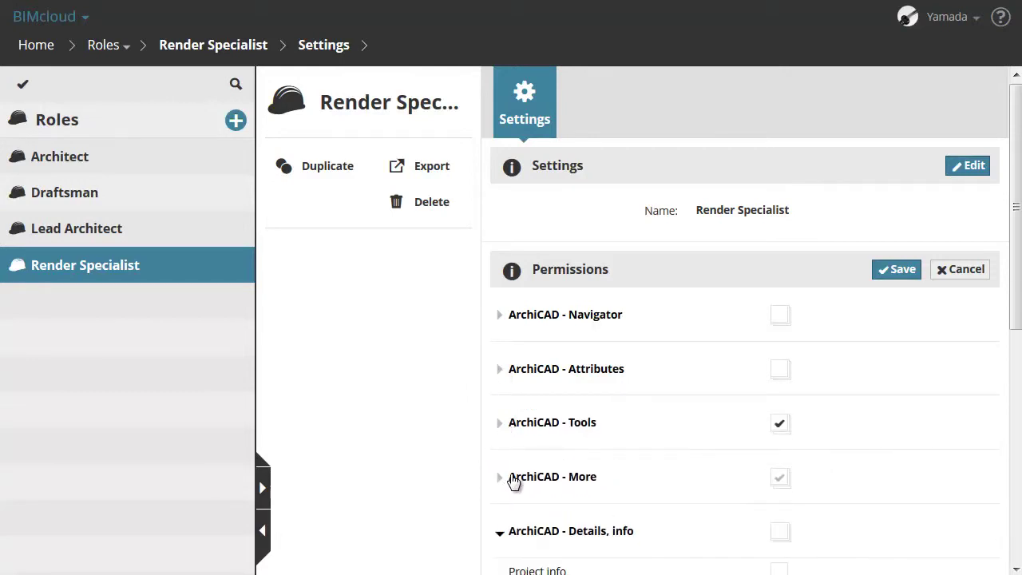
scroll(514, 482, "down", 2)
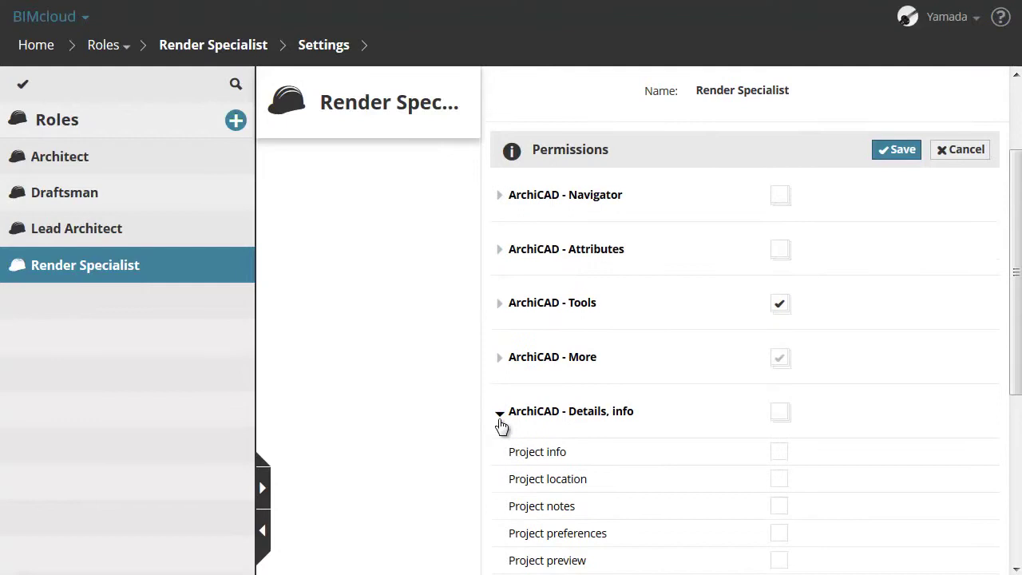
left_click(502, 422)
left_click(500, 471)
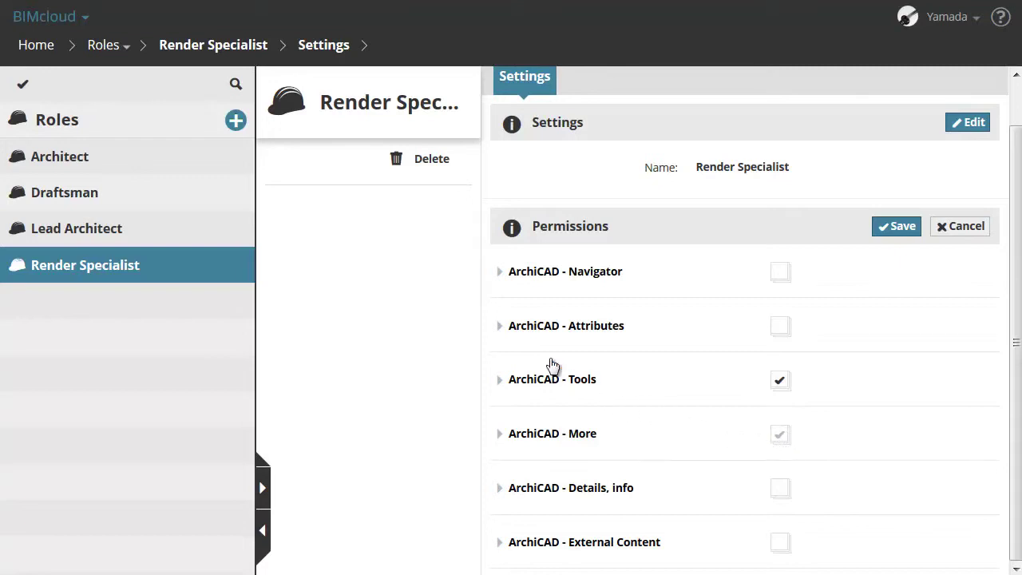
Leave every ArchiCAD - Attributes permission unchecked, then collapse that group.
left_click(499, 334)
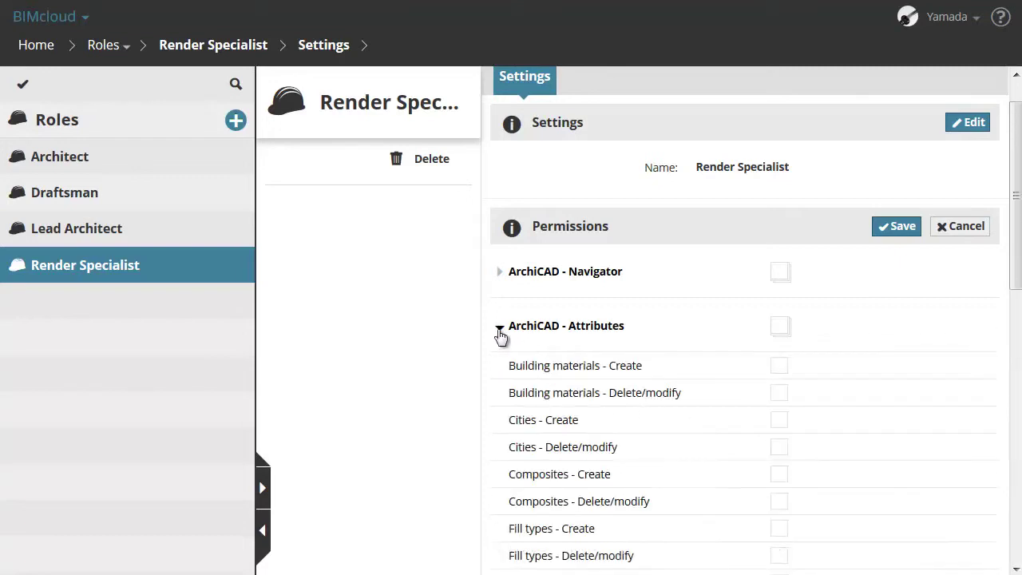
scroll(827, 346, "down", 1)
scroll(828, 346, "down", 5)
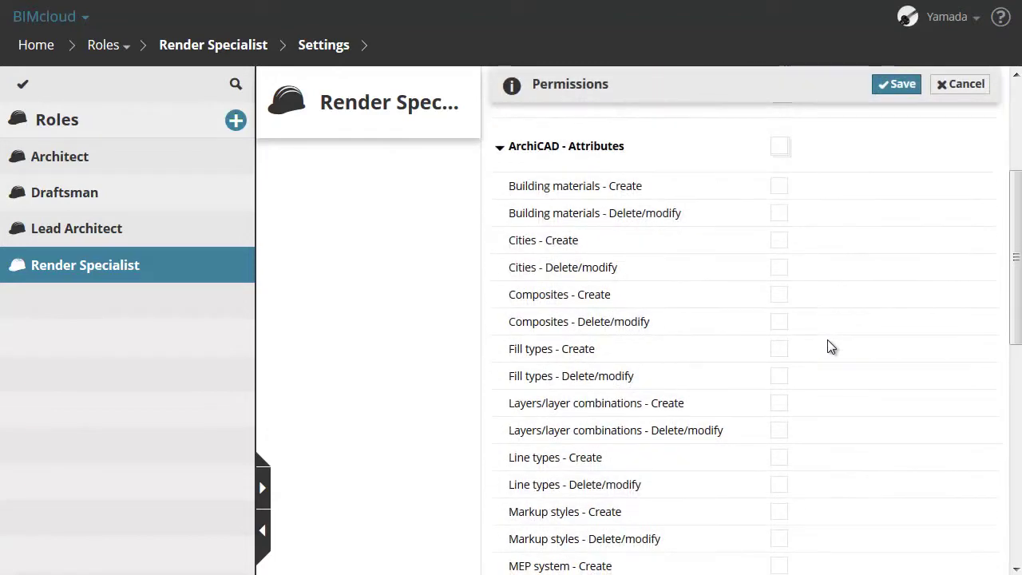
scroll(828, 341, "down", 4)
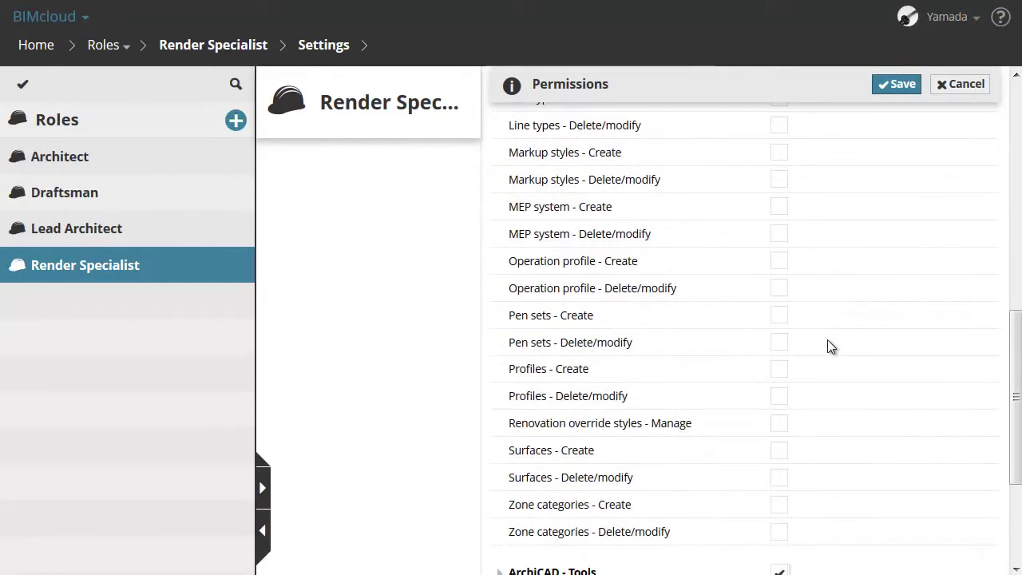
scroll(828, 346, "up", 9)
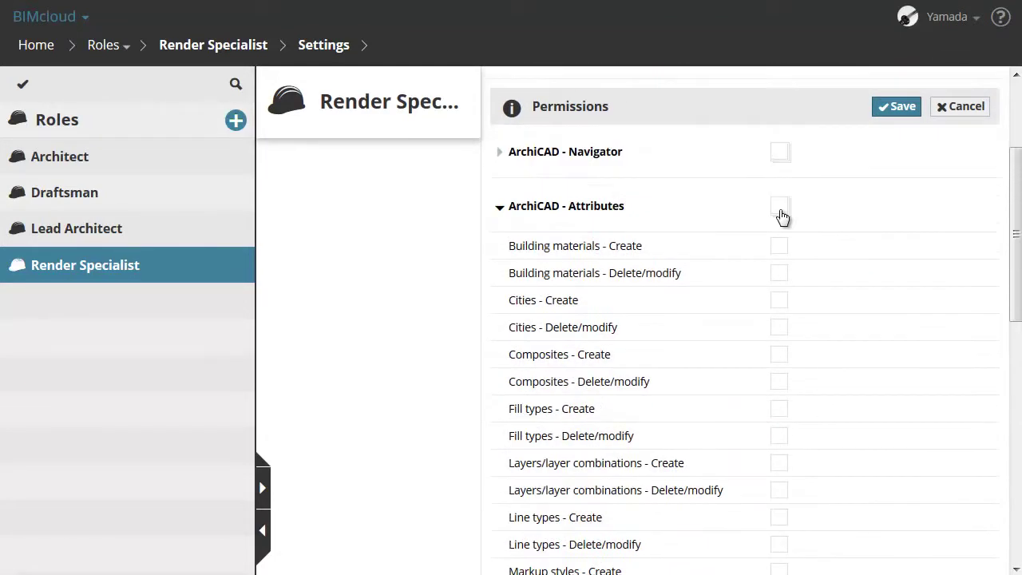
left_click(779, 208)
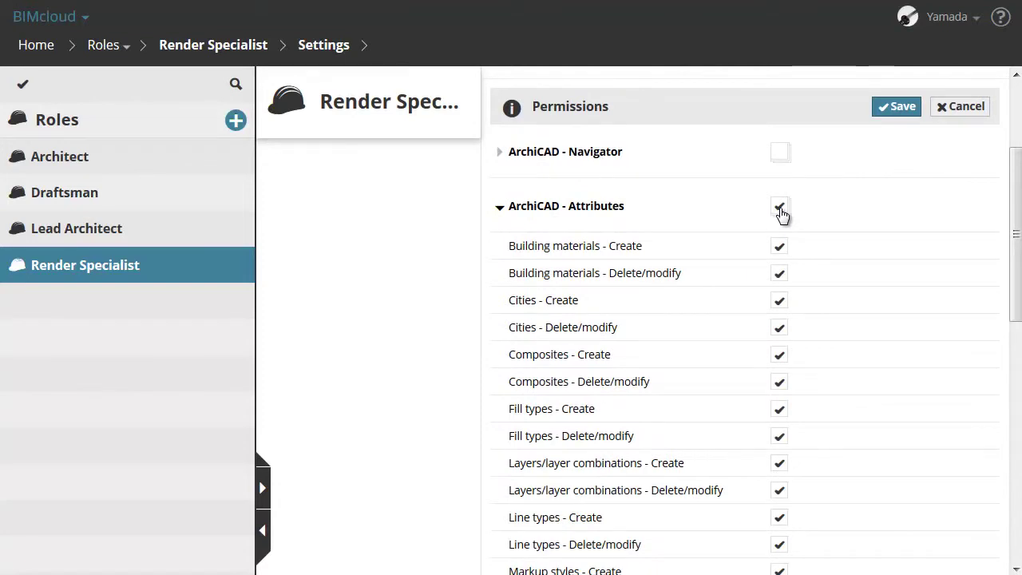
left_click(780, 210)
left_click(500, 209)
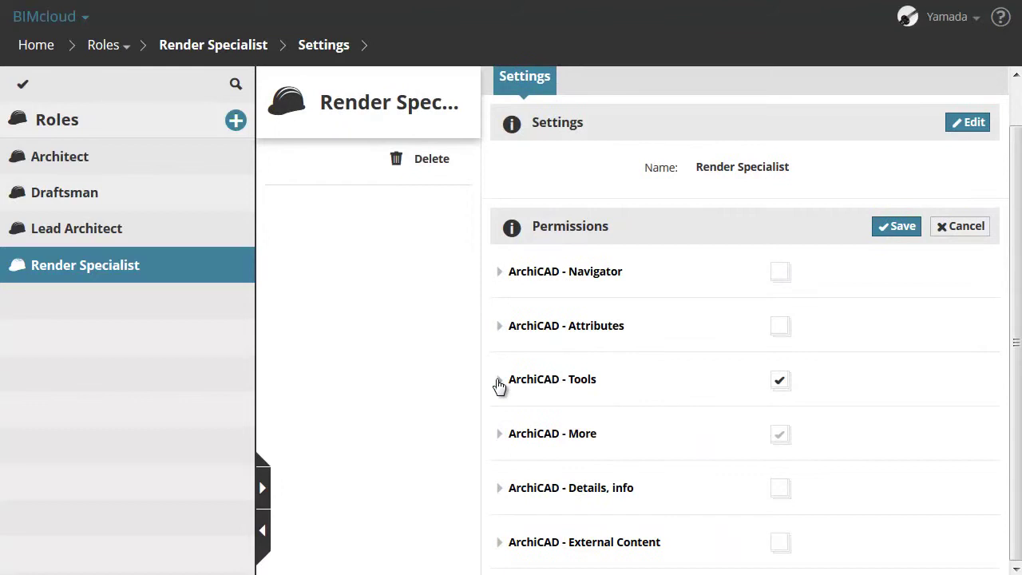
Revoke Document and Grid tool elements, keeping only Design tool elements under ArchiCAD - Tools.
left_click(499, 381)
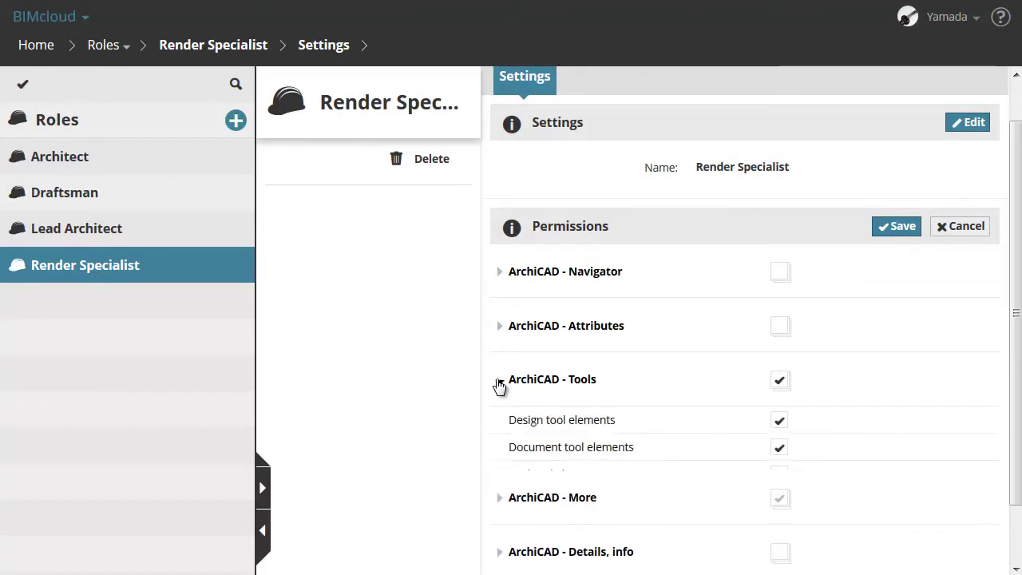
left_click(780, 448)
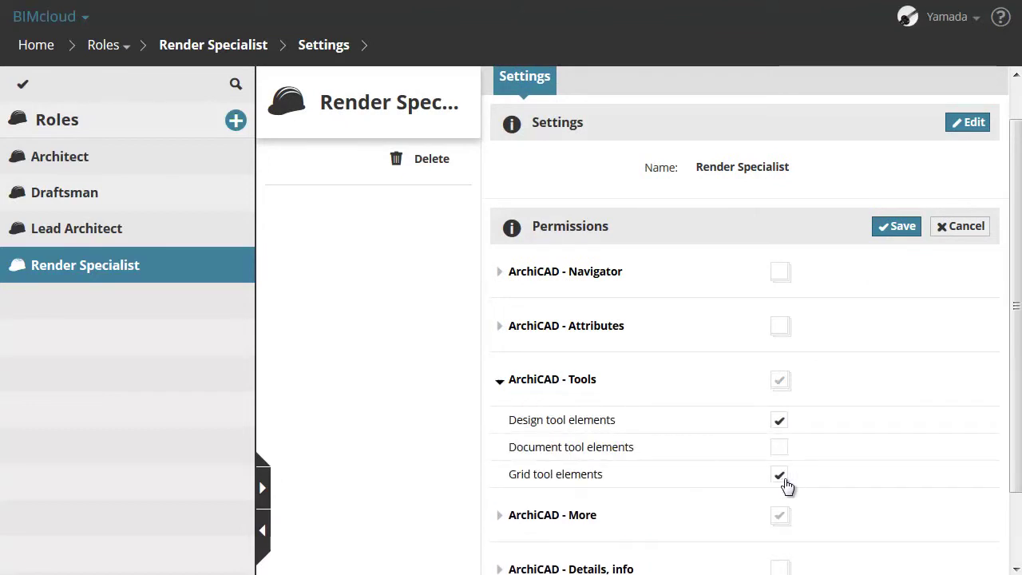
left_click(781, 477)
left_click(499, 382)
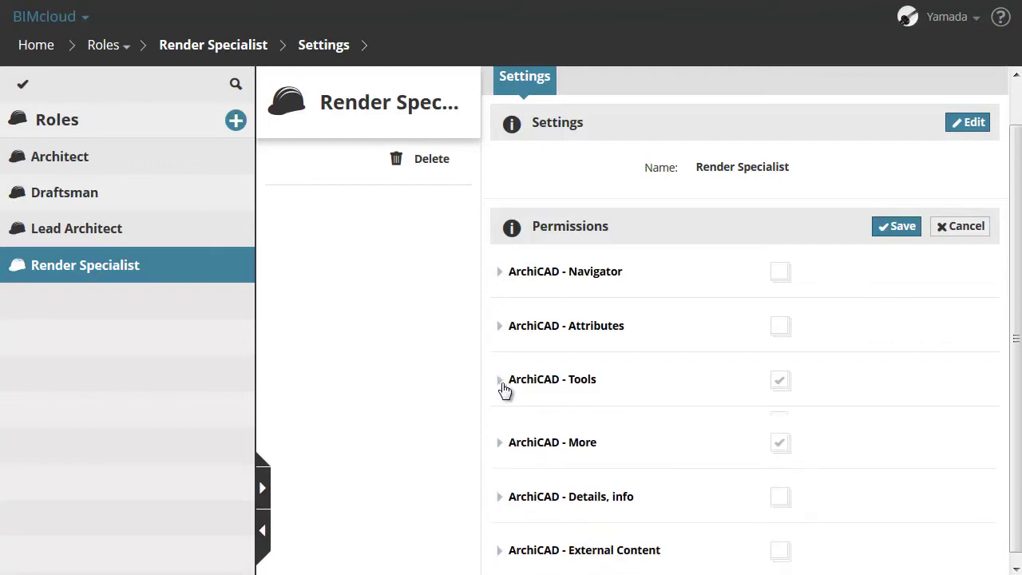
Grant Building materials and Surfaces Create and Delete/modify permissions, then save the role.
left_click(500, 329)
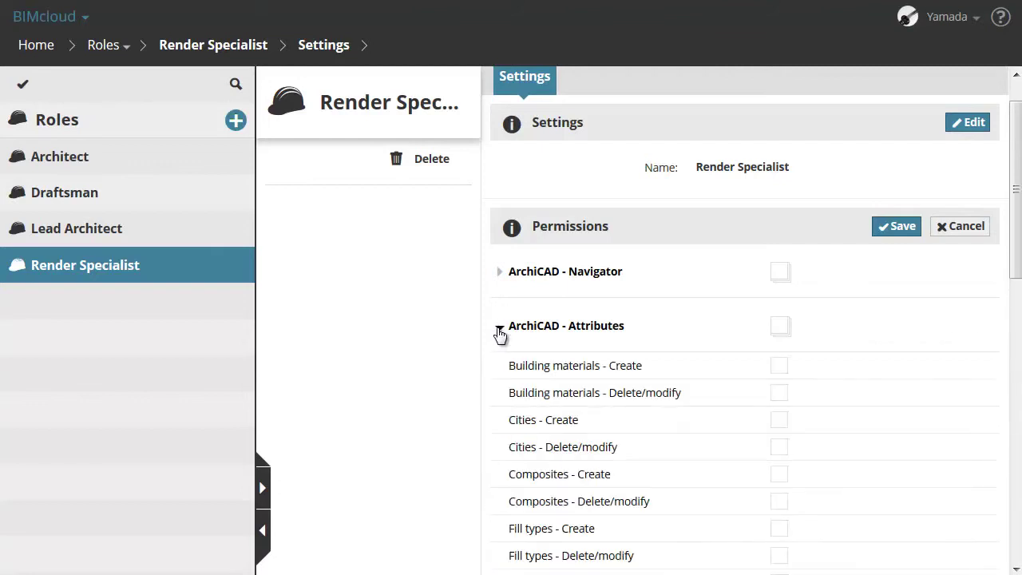
left_click(780, 367)
left_click(780, 393)
scroll(798, 391, "down", 10)
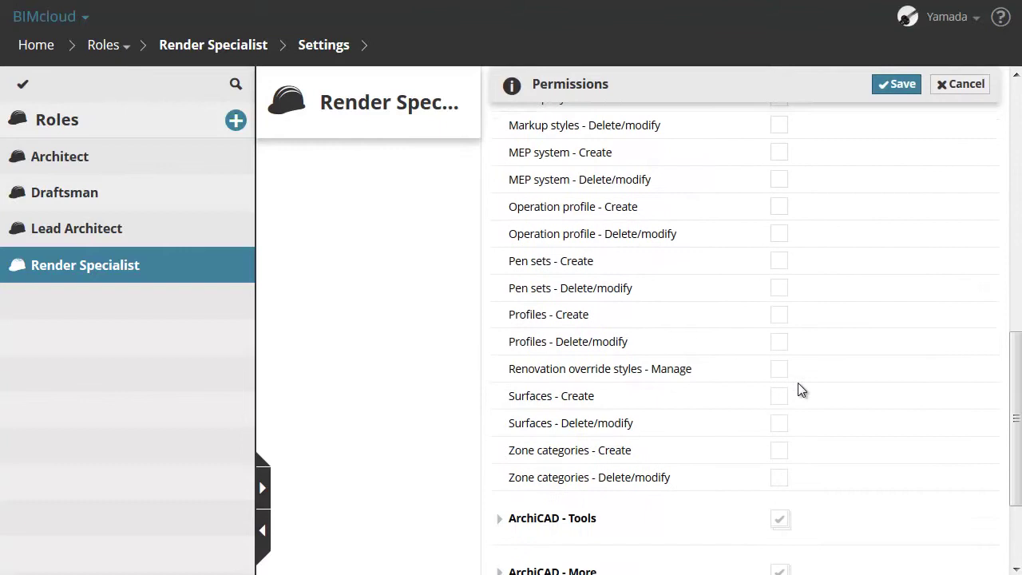
left_click(787, 391)
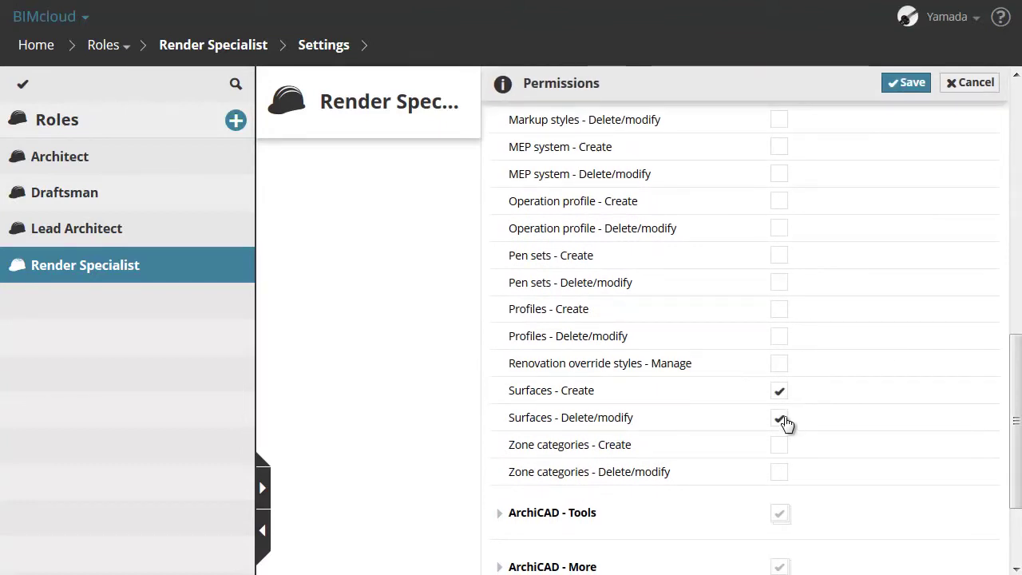
left_click(780, 418)
left_click(910, 83)
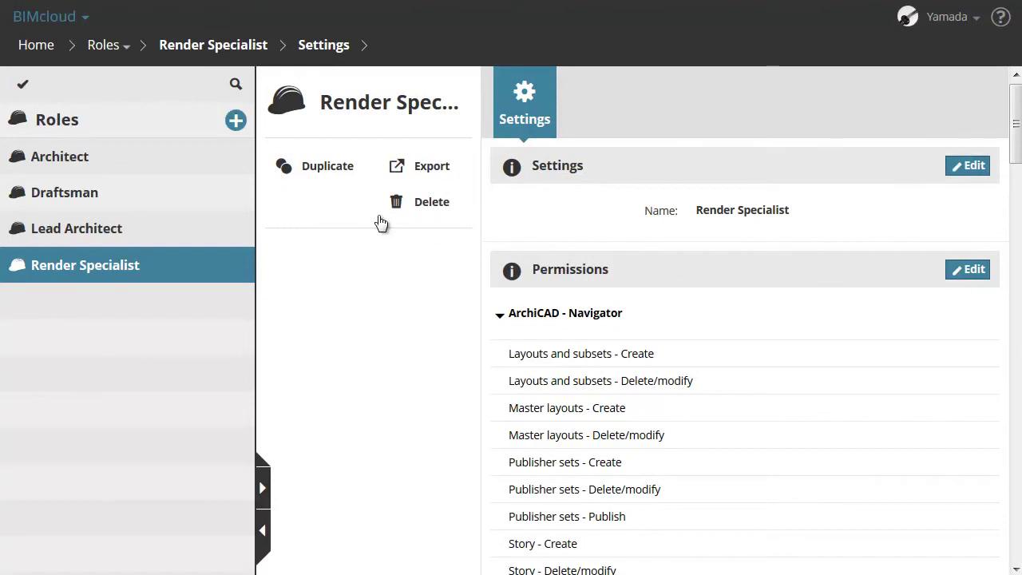
Go to the Users section and open the user in the 02 Office US and 11 Render Spec groups.
left_click(126, 48)
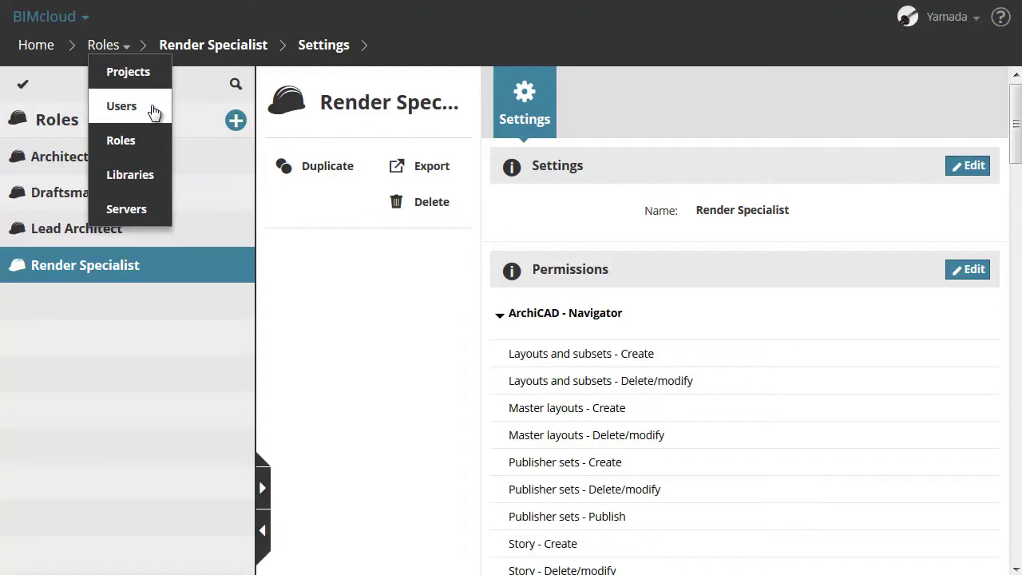
left_click(121, 106)
scroll(205, 359, "down", 3)
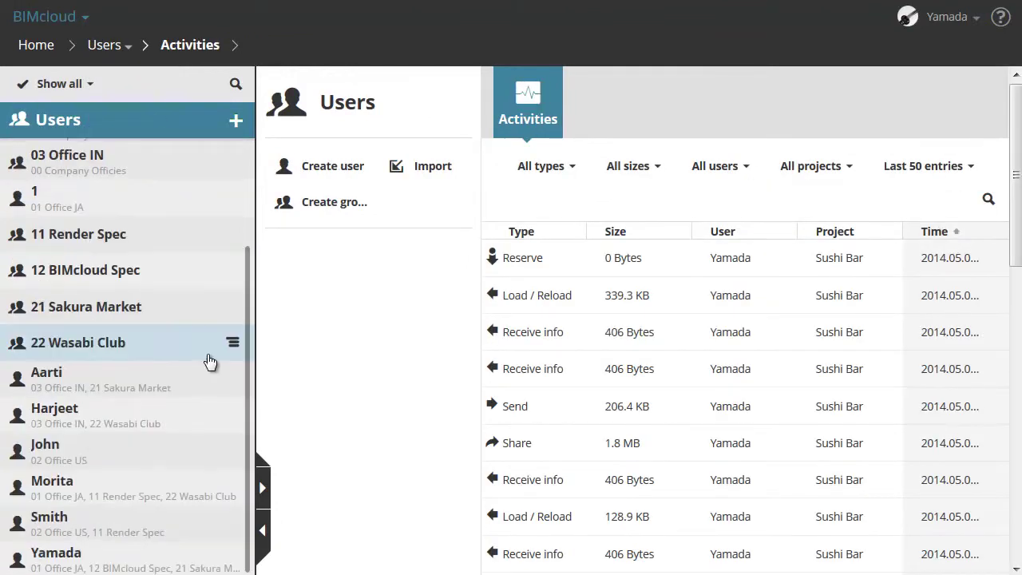
left_click(197, 522)
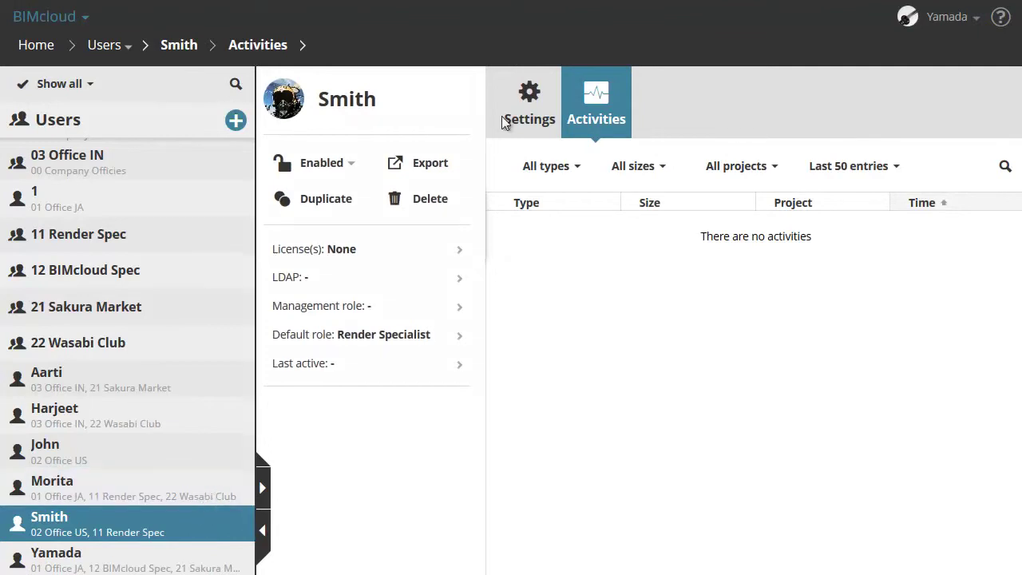
Change the user's default role from Architect to Render Specialist in Personal settings and save.
left_click(525, 110)
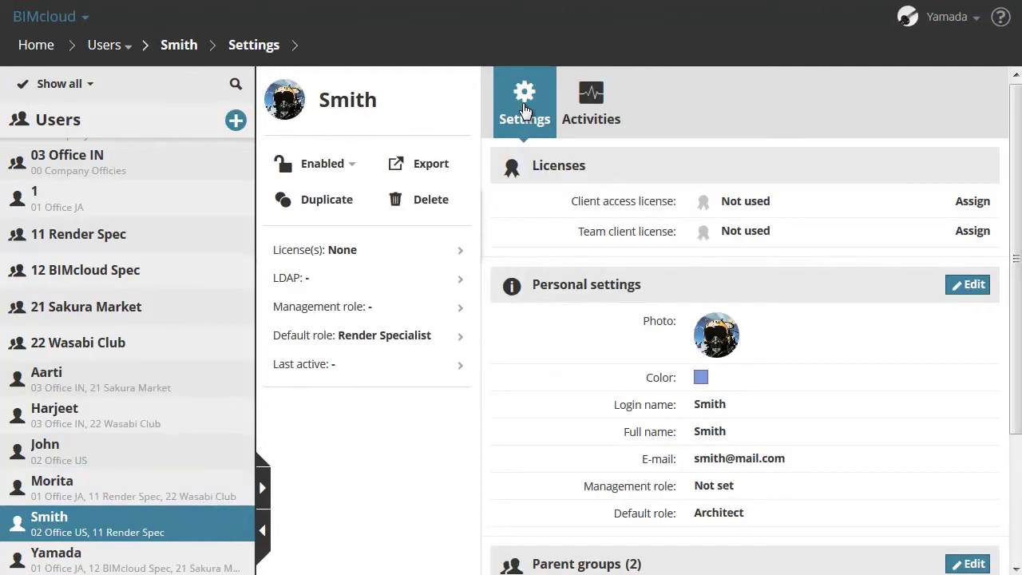
left_click(976, 285)
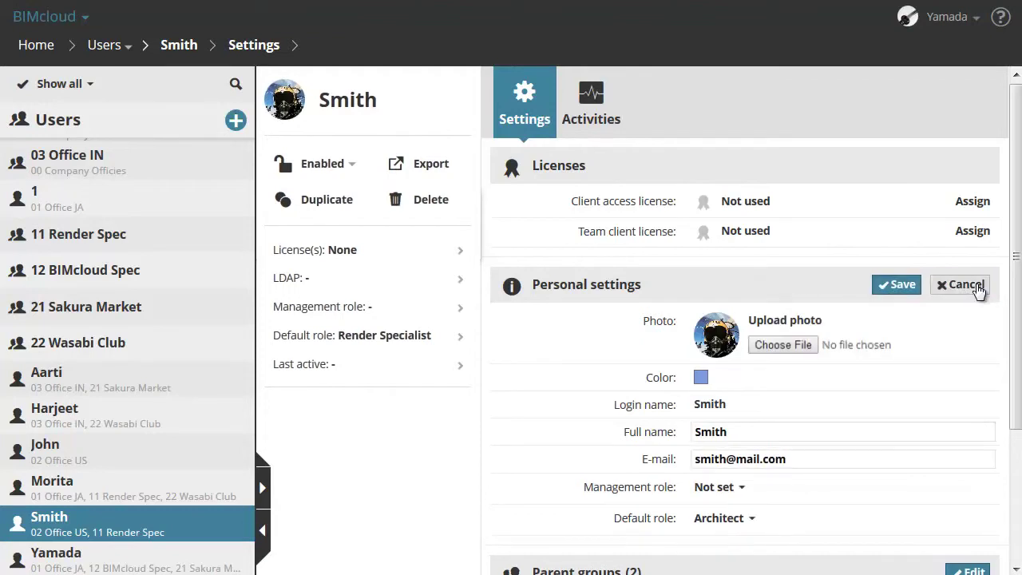
left_click(753, 519)
scroll(756, 523, "down", 2)
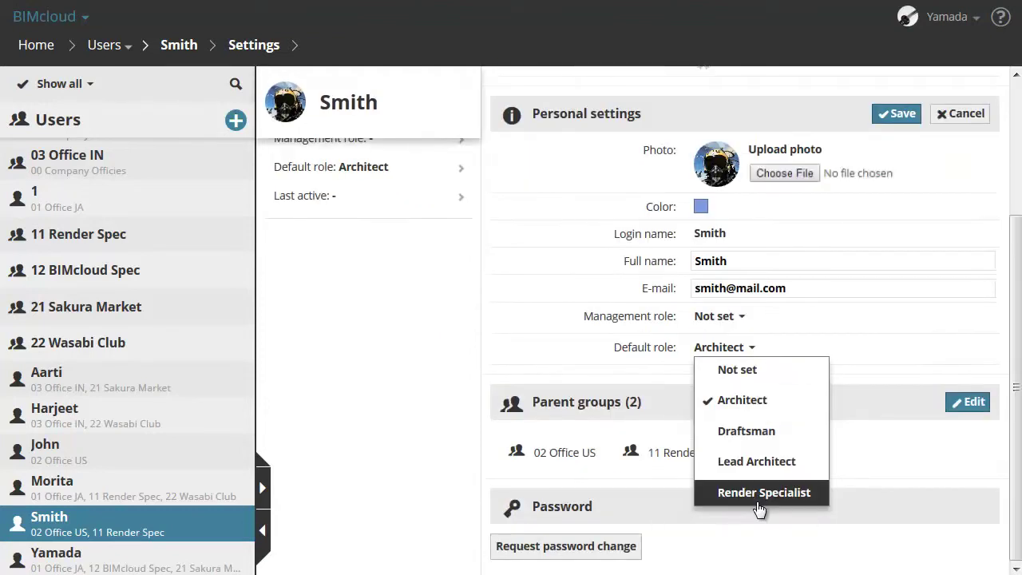
left_click(761, 492)
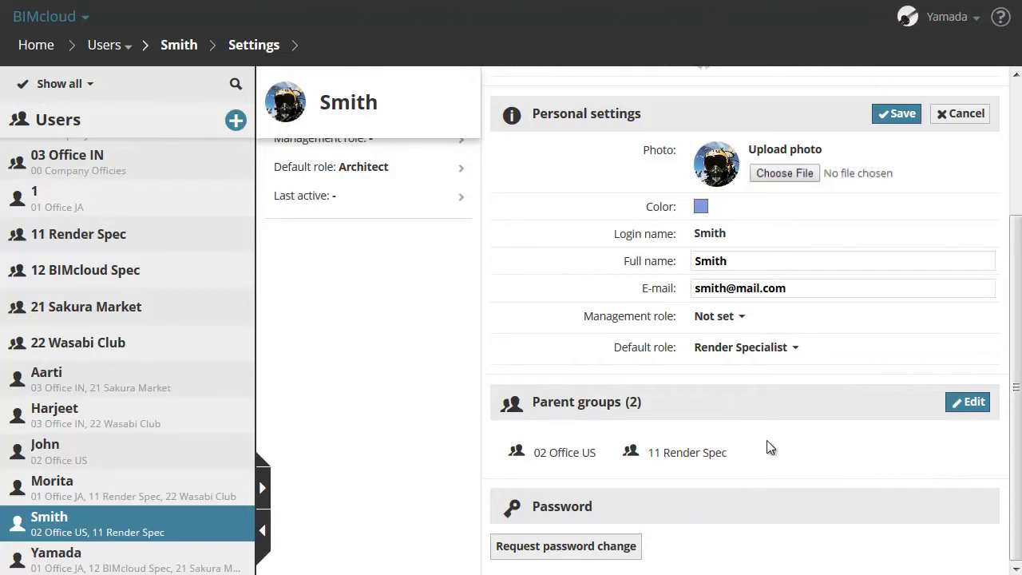
left_click(898, 114)
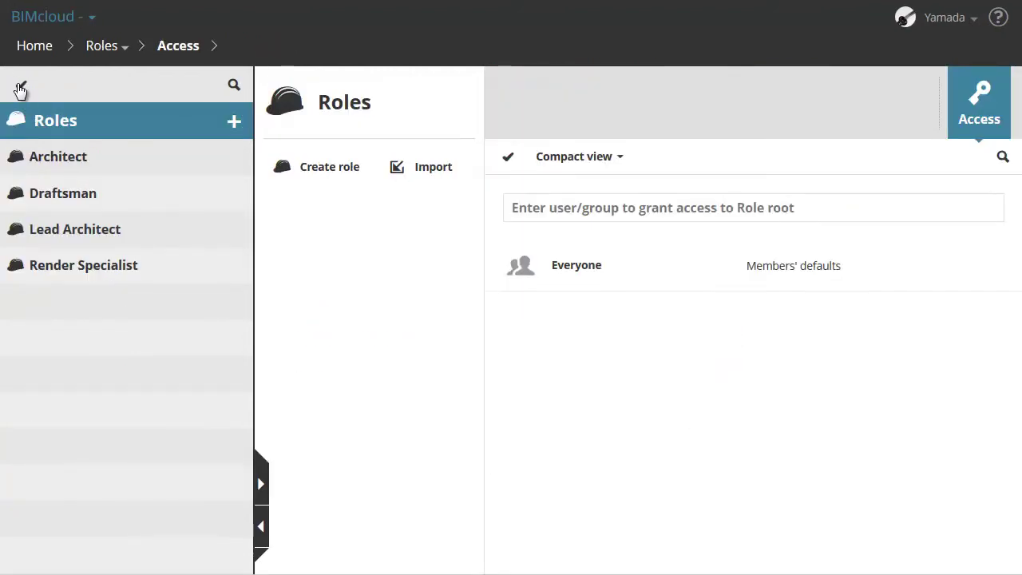
Multi-select Architect, Draftsman and Lead Architect, then hide the roles panel to widen the comparison.
left_click(20, 87)
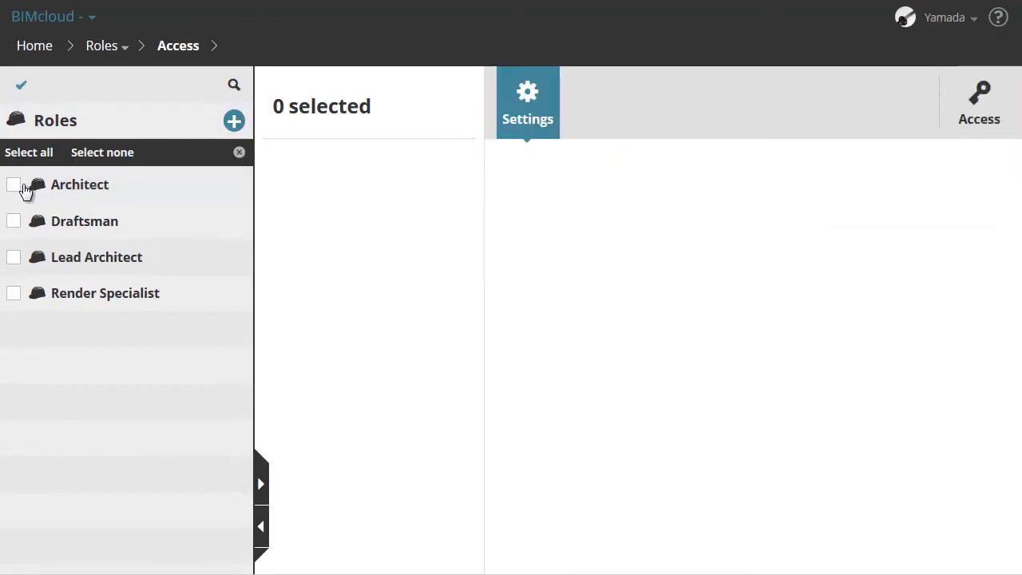
left_click(16, 187)
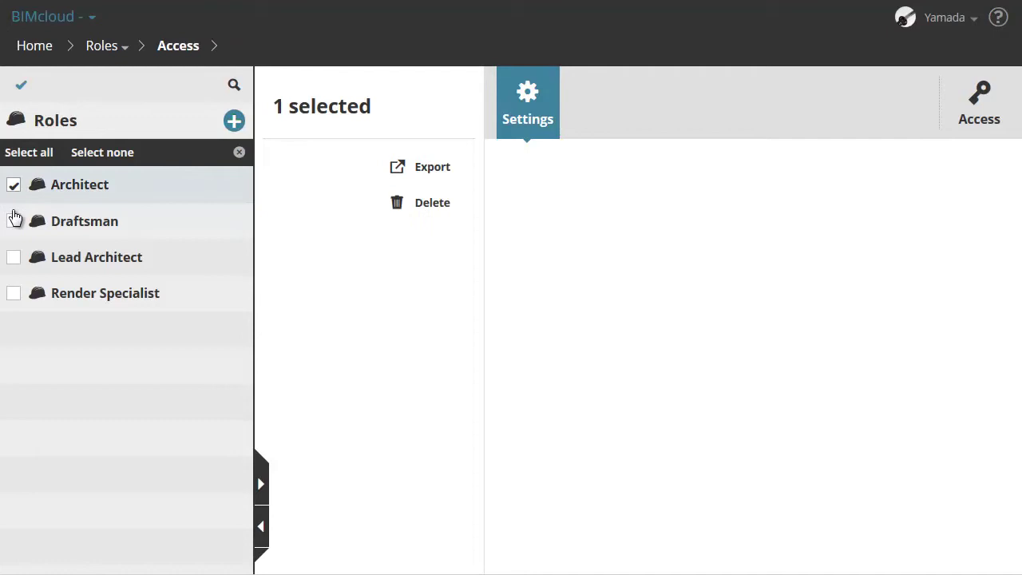
left_click(14, 222)
left_click(14, 258)
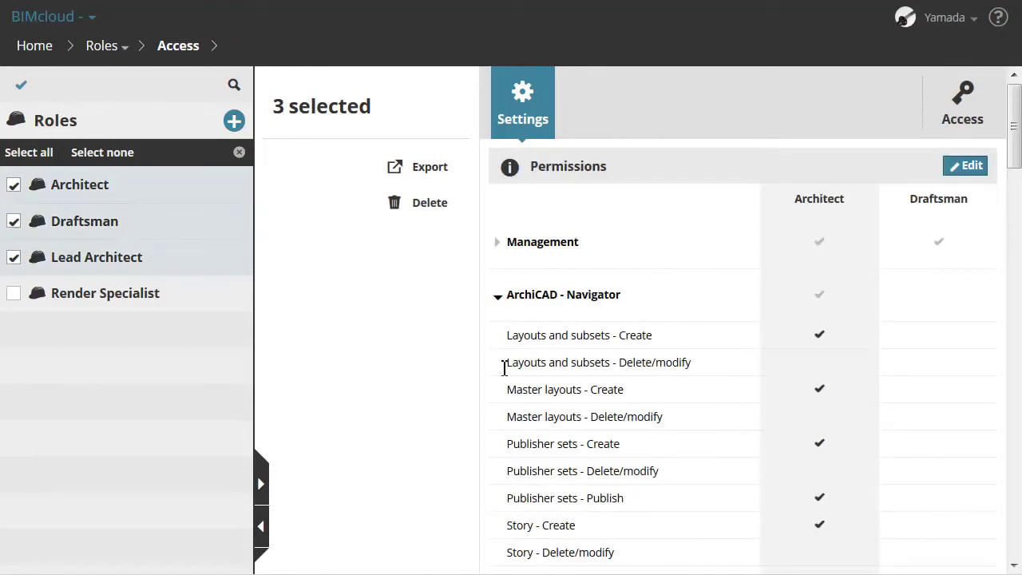
left_click(262, 524)
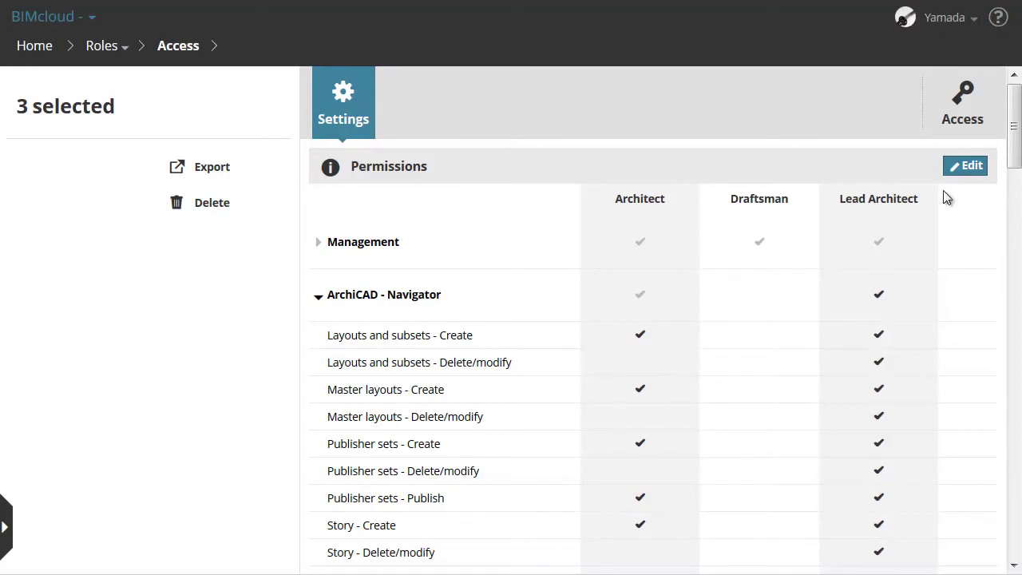
Give Architect and Draftsman Layouts and subsets - Delete/modify, remove Lead Architect's Master layouts - Create, and save.
left_click(979, 167)
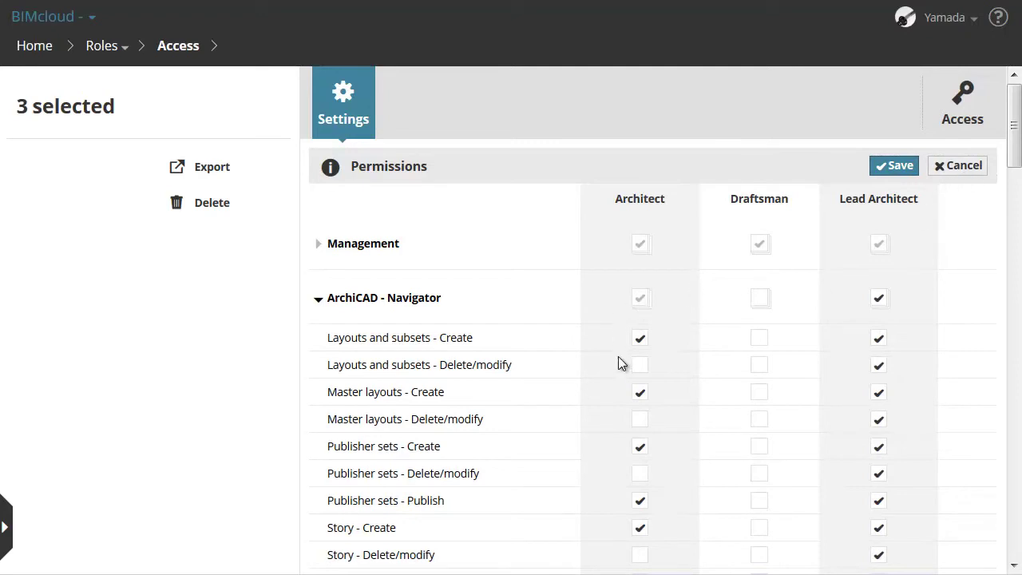
left_click(639, 372)
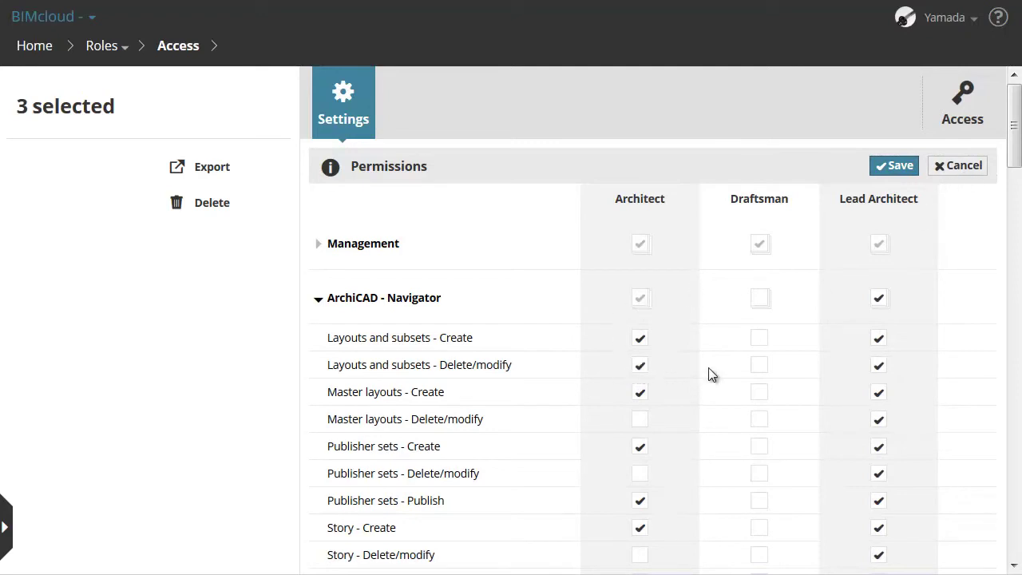
left_click(760, 370)
left_click(885, 394)
left_click(901, 166)
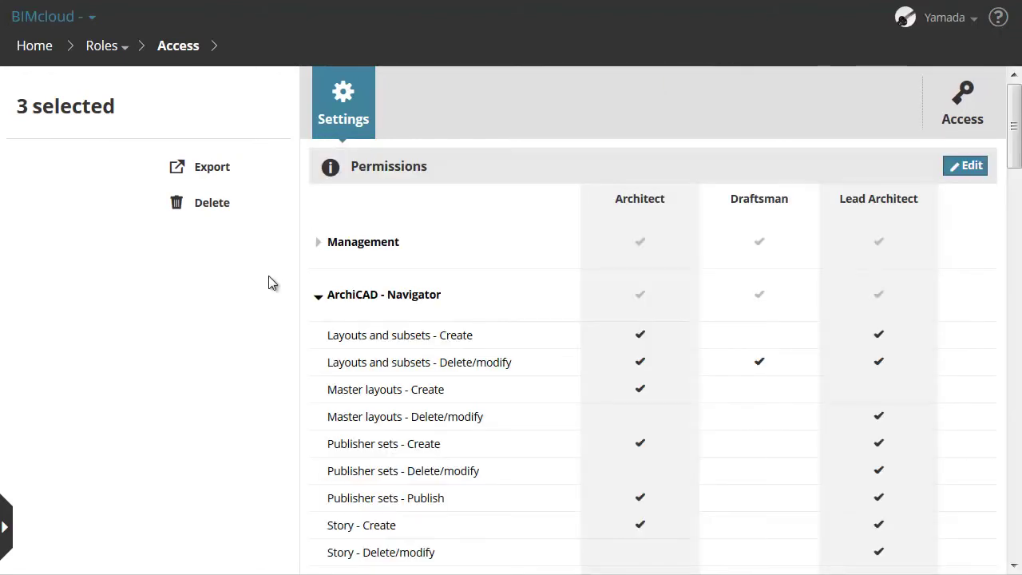
left_click(5, 527)
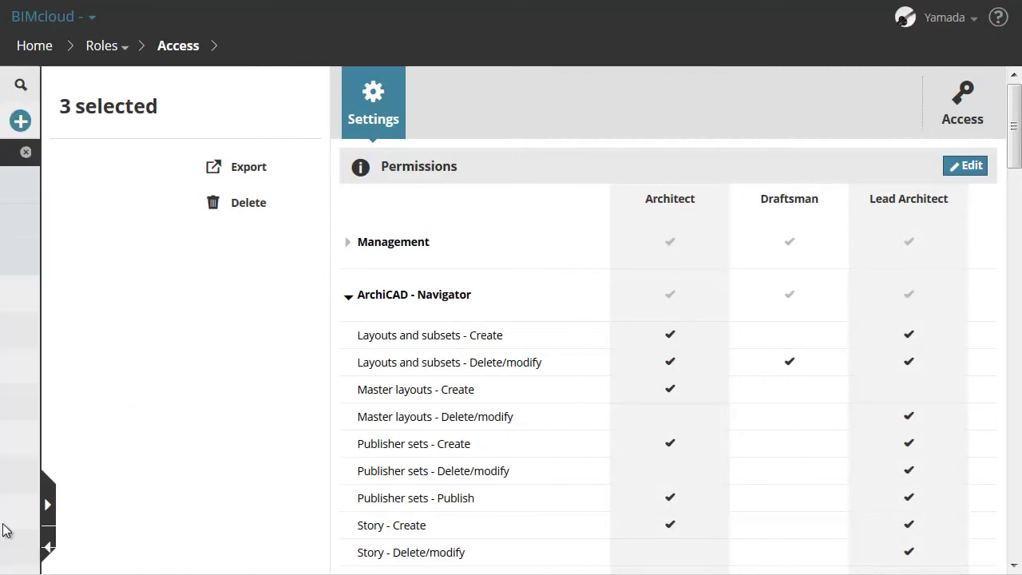